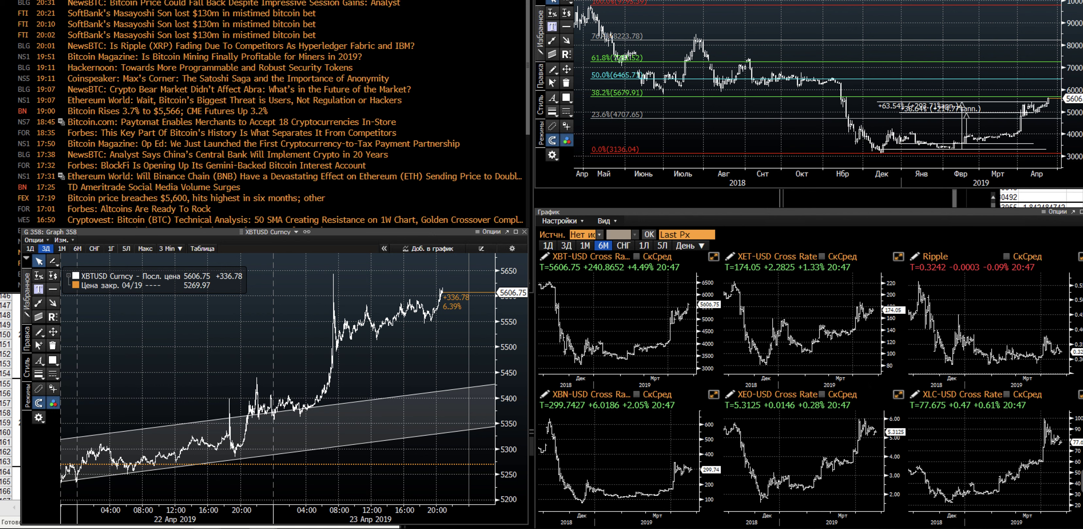
Measure the percent rise on the enlarged three-day XBTUSD chart from about 5,367 on 22 April to about 5,610 on 23 April.
{"action": "left_click", "coordinate": [517, 232]}
{"action": "left_click", "coordinate": [516, 232]}
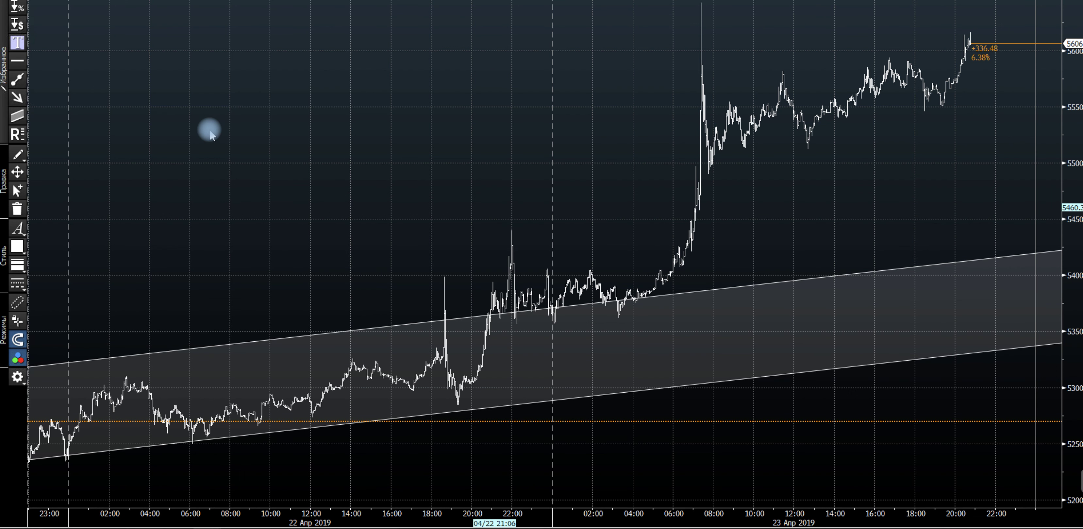
{"action": "left_click", "coordinate": [16, 9]}
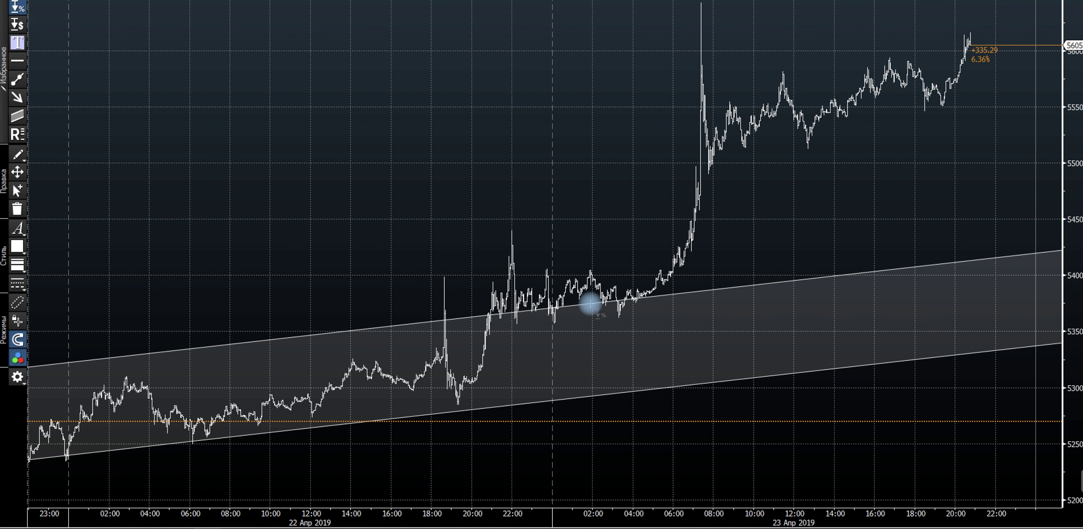
{"action": "mouse_move", "coordinate": [554, 314]}
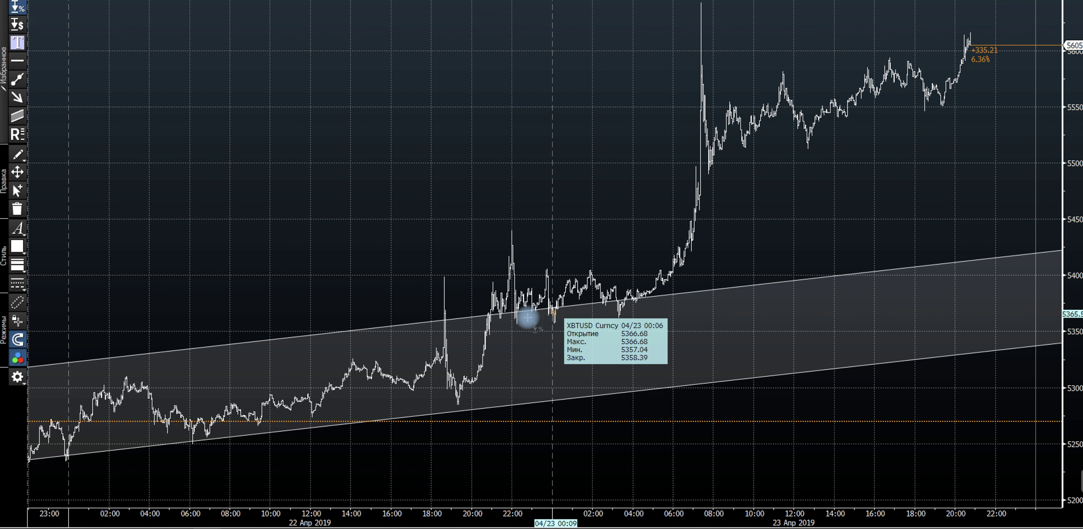
{"action": "left_click", "coordinate": [477, 313]}
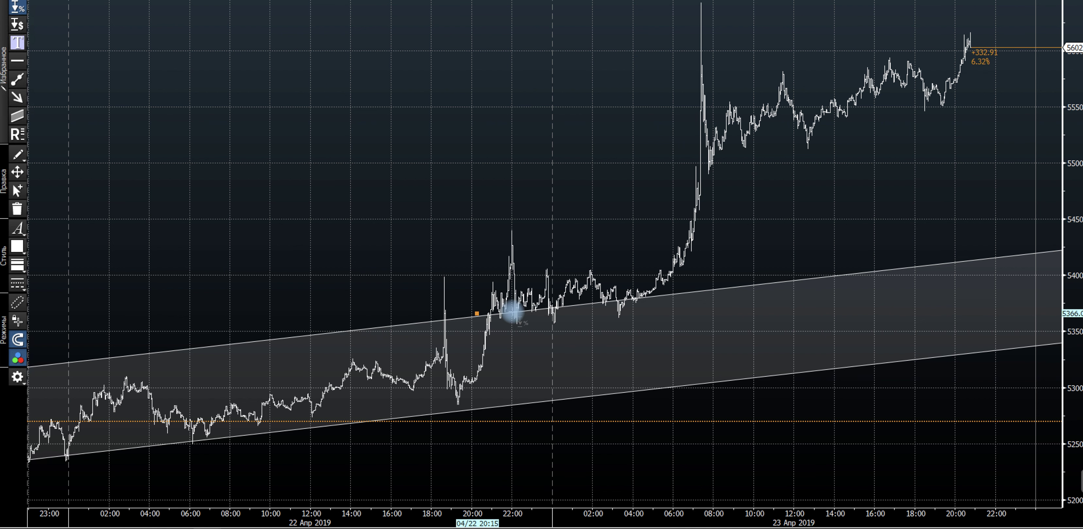
{"action": "left_click", "coordinate": [492, 312]}
{"action": "left_click_drag", "start_coordinate": [963, 42], "coordinate": [966, 39]}
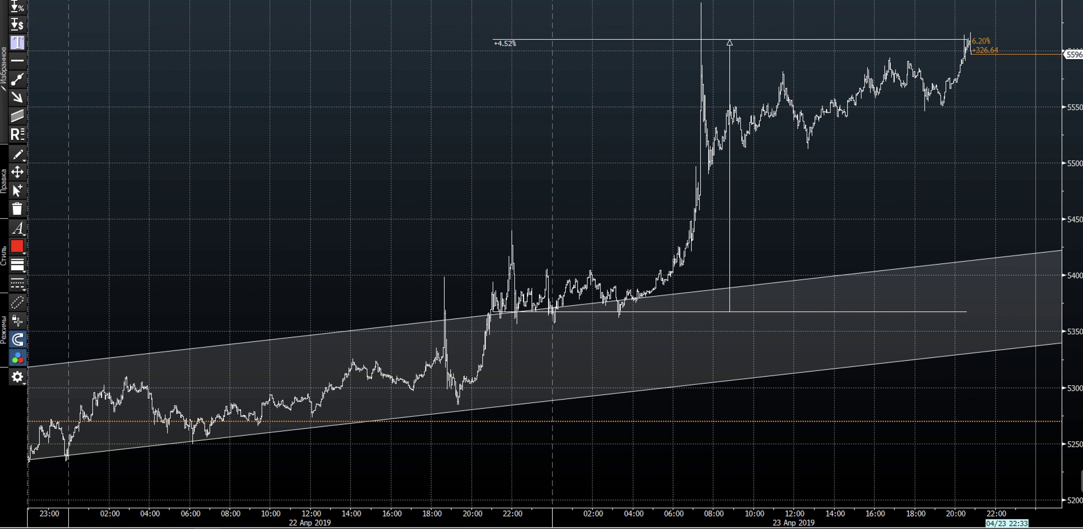
{"action": "left_click", "coordinate": [1068, 2]}
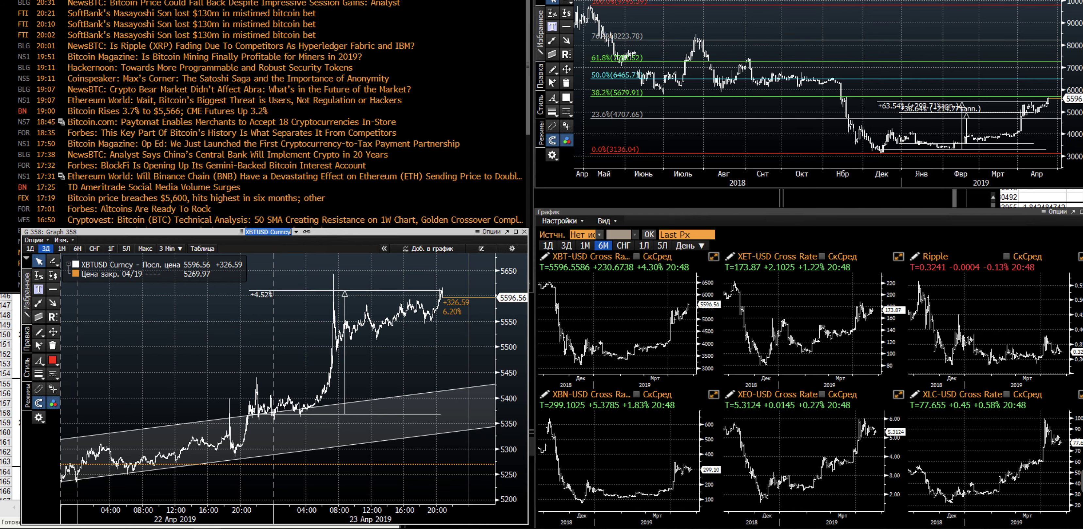
Enlarge the April XBTUSD chart and extend the percent measurement's upper end to about 5,575 on 23 April.
{"action": "double_click", "coordinate": [814, 0]}
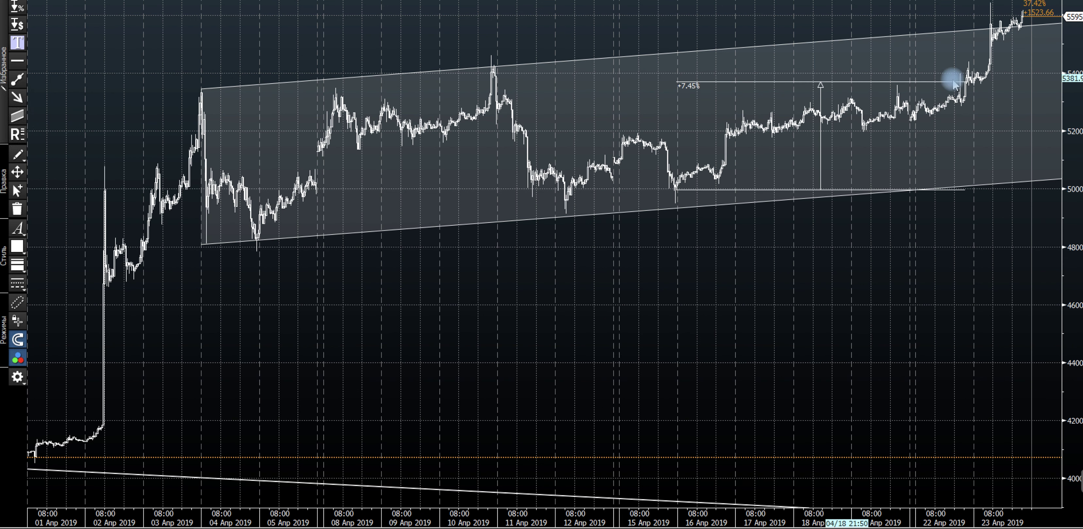
{"action": "left_click", "coordinate": [966, 80]}
{"action": "left_click_drag", "start_coordinate": [966, 81], "coordinate": [1014, 23]}
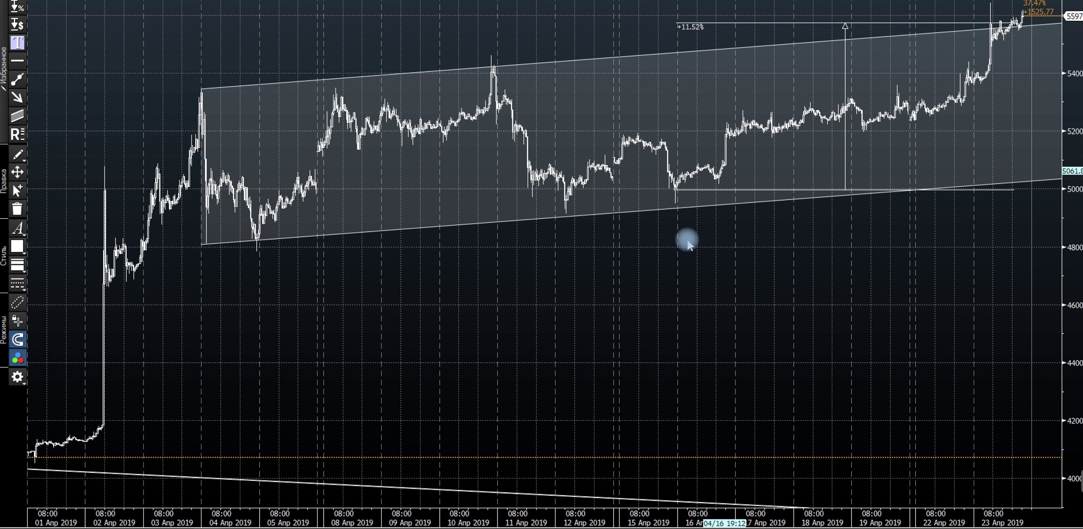
{"action": "mouse_move", "coordinate": [588, 195]}
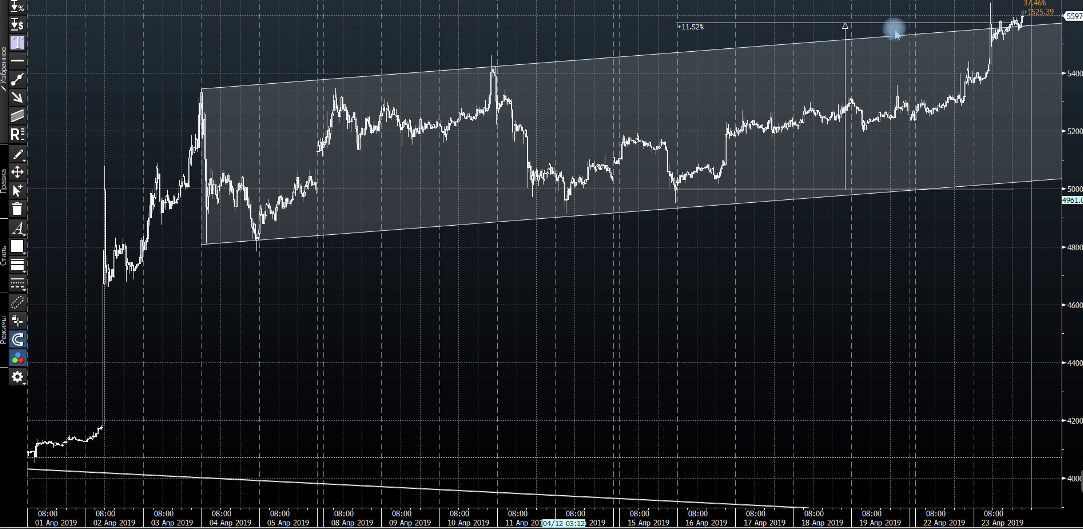
{"action": "mouse_move", "coordinate": [696, 93]}
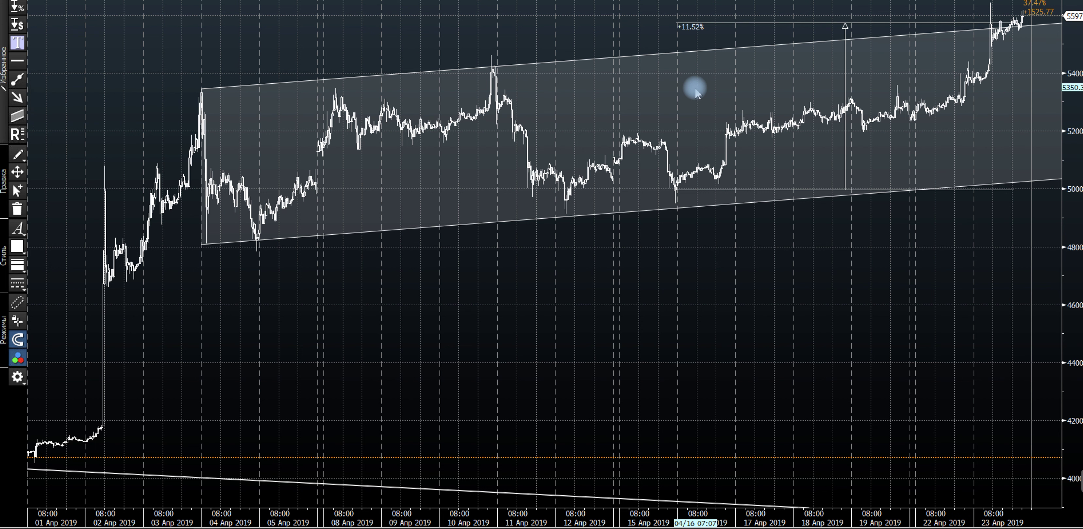
Switch to the Bitcoin scoring spreadsheet and select the latest price in cell D16.
{"action": "key", "text": "ctrl+Left"}
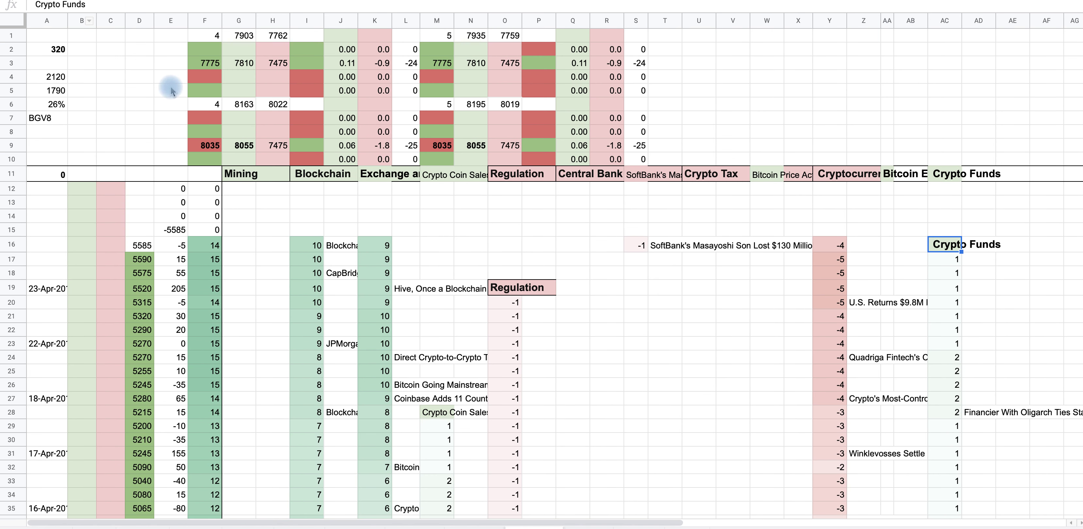
{"action": "left_click", "coordinate": [160, 248]}
{"action": "left_click", "coordinate": [141, 246]}
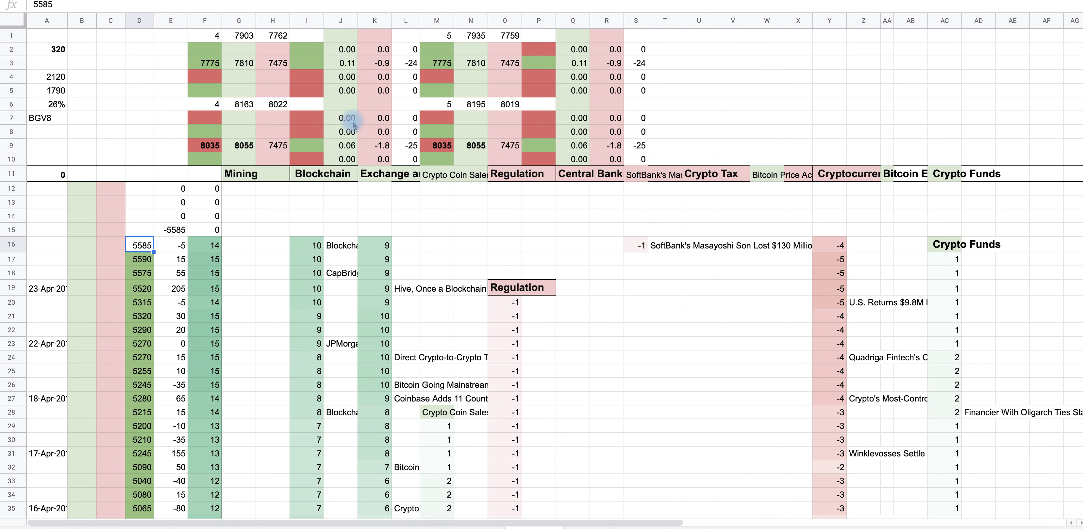
{"action": "left_click", "coordinate": [573, 0]}
{"action": "left_click", "coordinate": [628, 86]}
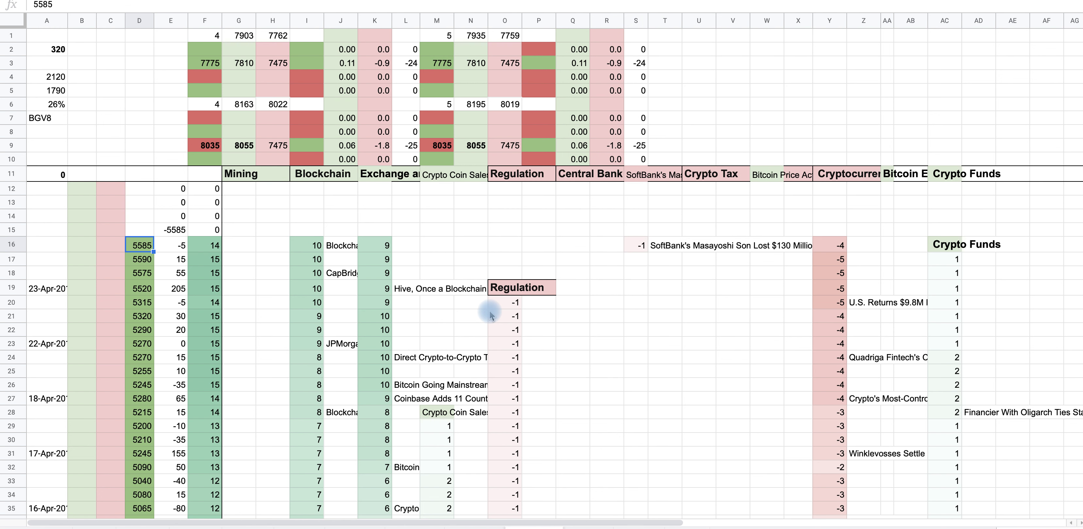
Review the price and total score history in the spreadsheet from 23 April back to late March 2019.
{"action": "scroll", "coordinate": [490, 315], "scroll_direction": "up", "scroll_amount": 2}
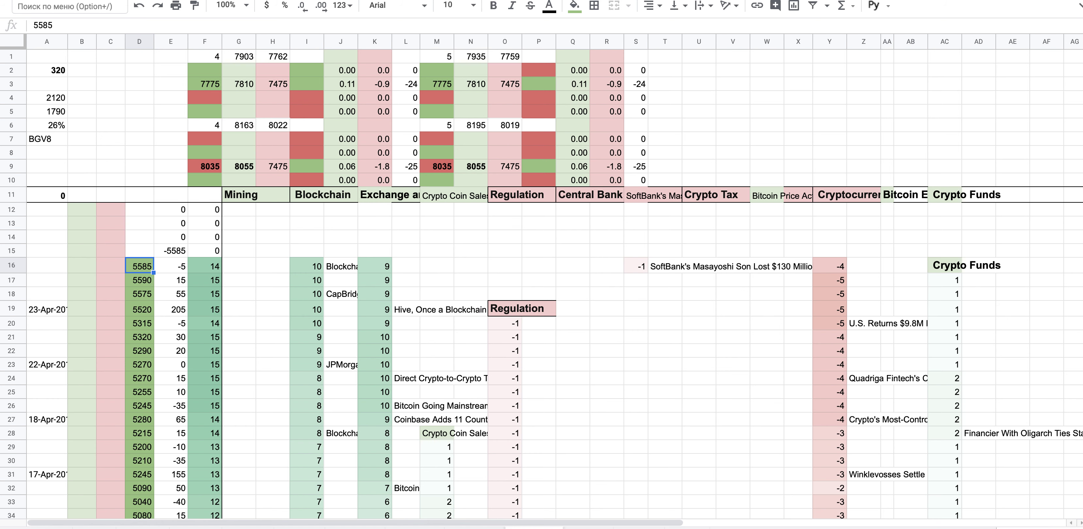
{"action": "scroll", "coordinate": [541, 258], "scroll_direction": "down", "scroll_amount": 2}
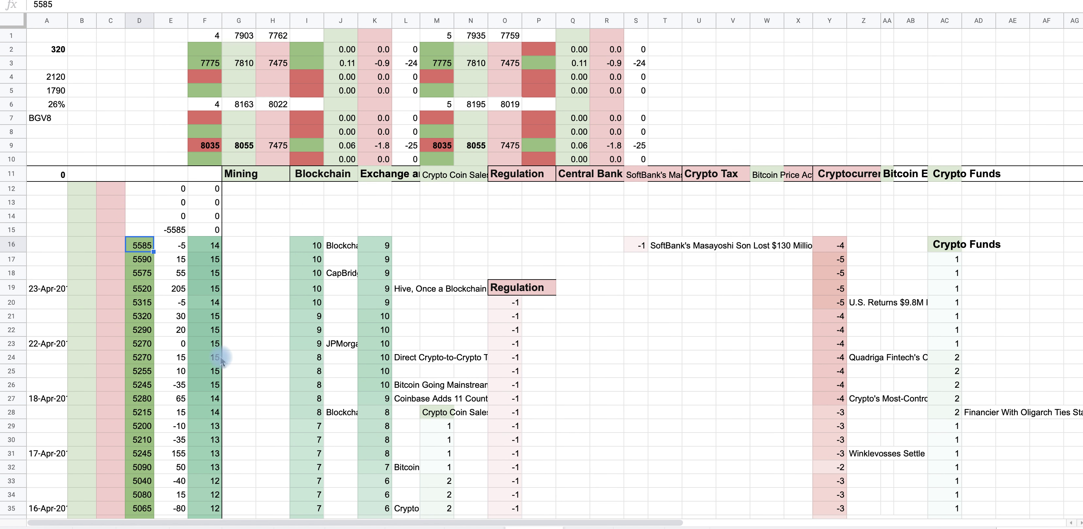
{"action": "scroll", "coordinate": [231, 422], "scroll_direction": "down", "scroll_amount": 12}
{"action": "scroll", "coordinate": [231, 422], "scroll_direction": "down", "scroll_amount": 10}
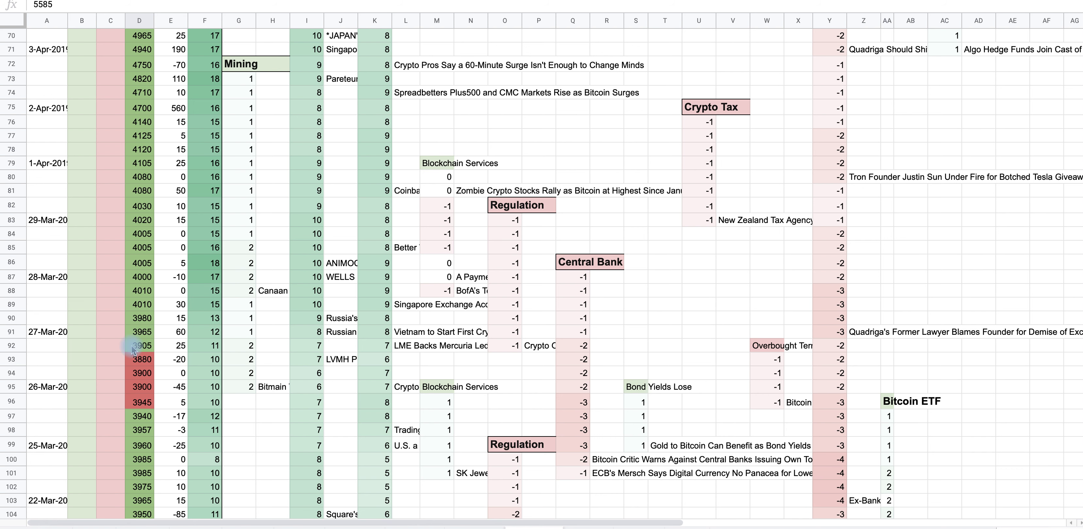
{"action": "scroll", "coordinate": [151, 337], "scroll_direction": "up", "scroll_amount": 6}
{"action": "scroll", "coordinate": [153, 320], "scroll_direction": "up", "scroll_amount": 14}
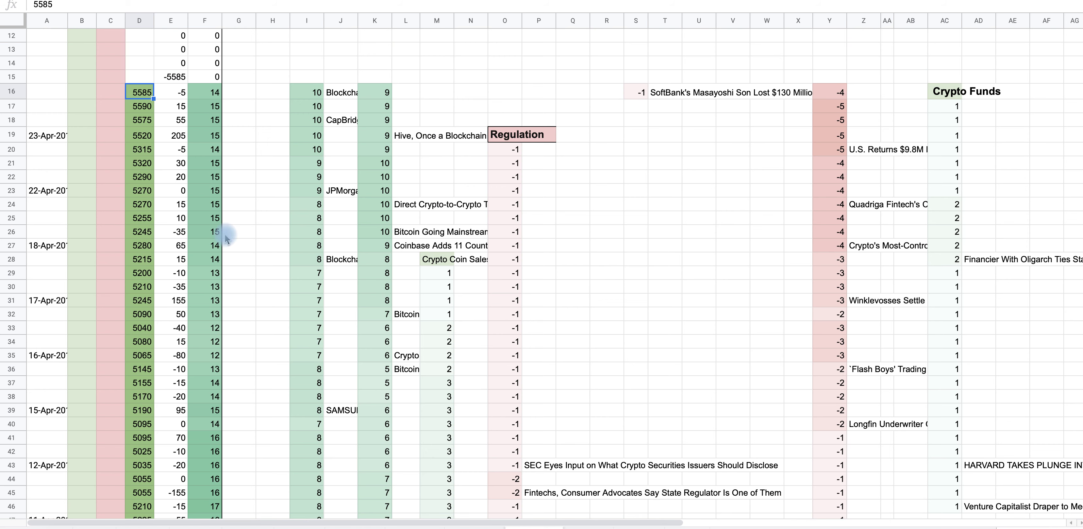
Check the total score in the 17:00 GMT Bitcoin brief against the spreadsheet's total score column back to late March.
{"action": "left_click", "coordinate": [267, 1]}
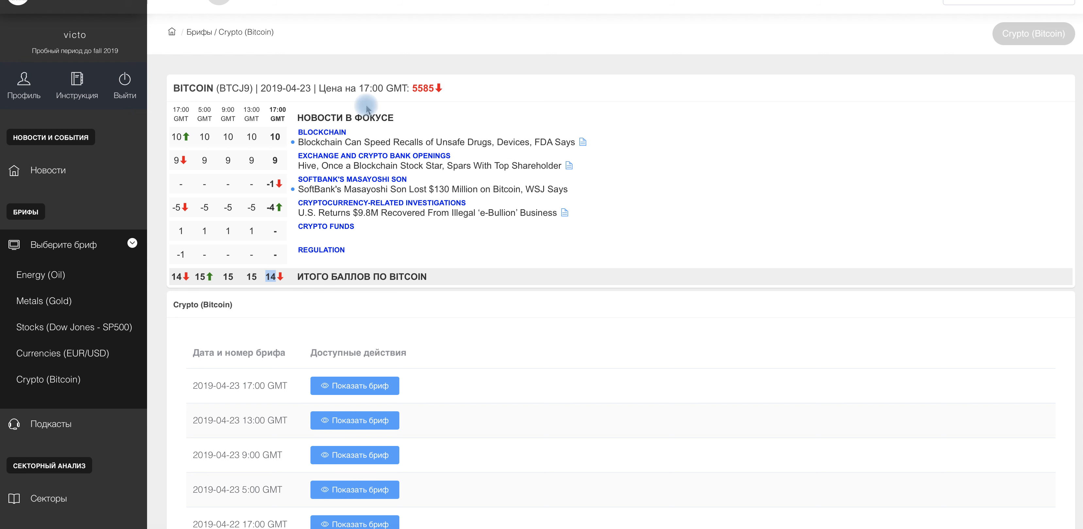
{"action": "left_click", "coordinate": [417, 0]}
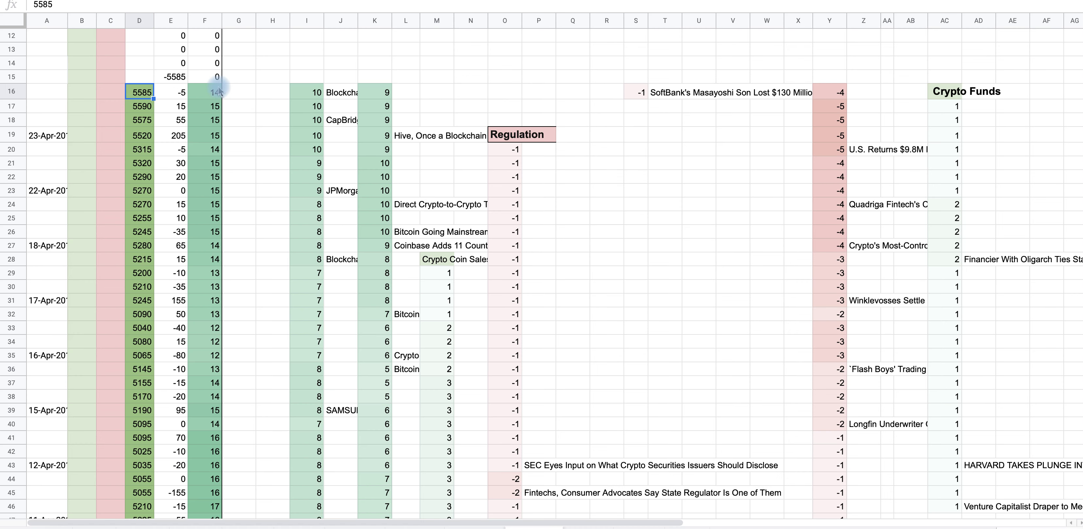
{"action": "scroll", "coordinate": [217, 369], "scroll_direction": "down", "scroll_amount": 10}
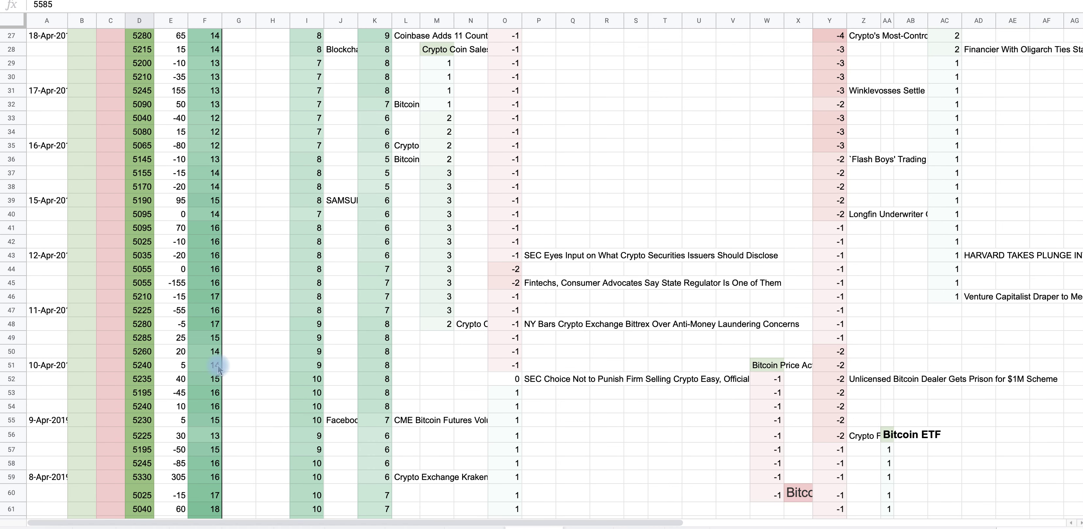
{"action": "scroll", "coordinate": [218, 369], "scroll_direction": "down", "scroll_amount": 9}
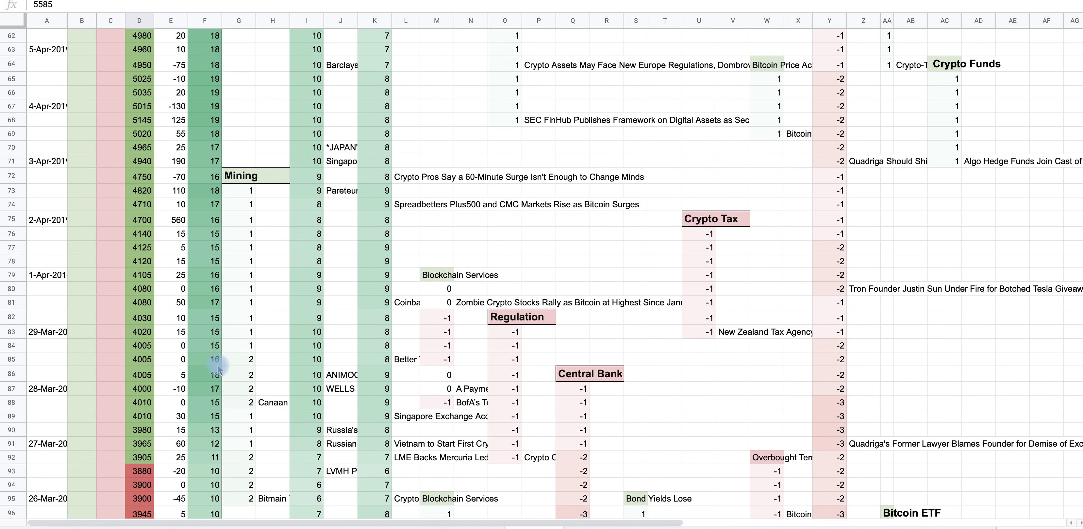
{"action": "scroll", "coordinate": [217, 365], "scroll_direction": "up", "scroll_amount": 14}
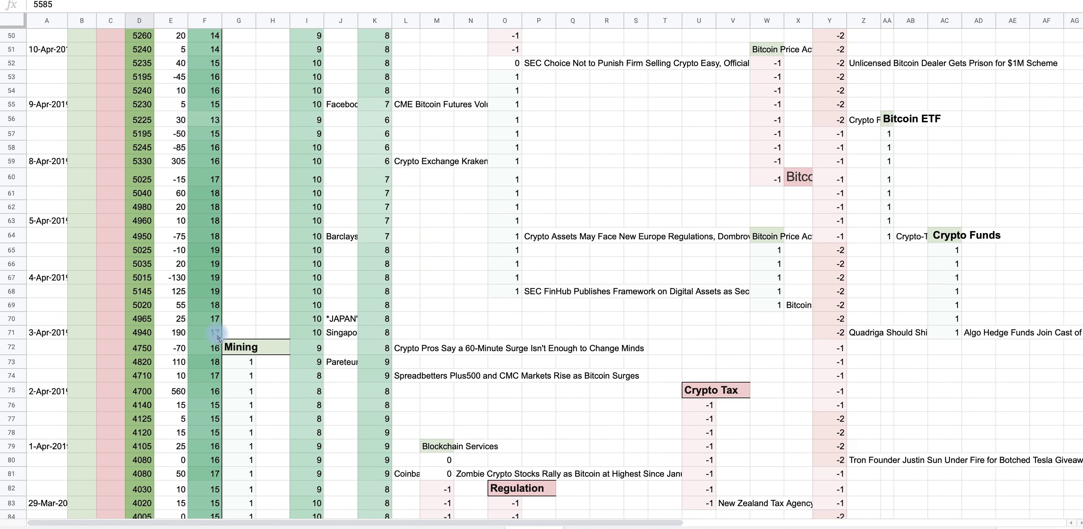
{"action": "scroll", "coordinate": [215, 336], "scroll_direction": "up", "scroll_amount": 5}
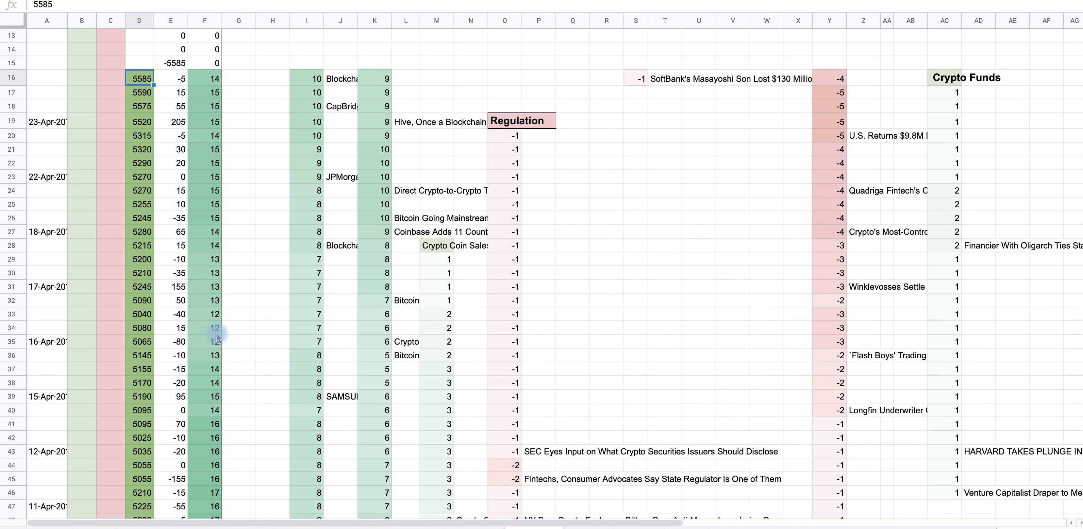
In the Bitcoin brief, open and read the article "Blockchain Can Speed Recalls of Unsafe Drugs, Devices, FDA Says", and close it.
{"action": "left_click", "coordinate": [286, 1]}
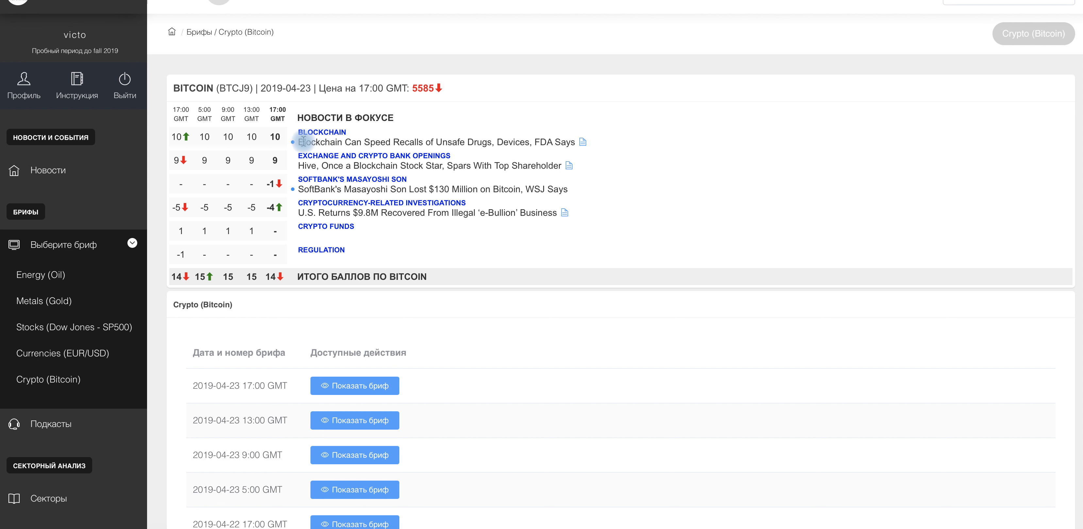
{"action": "left_click_drag", "start_coordinate": [302, 141], "coordinate": [574, 142]}
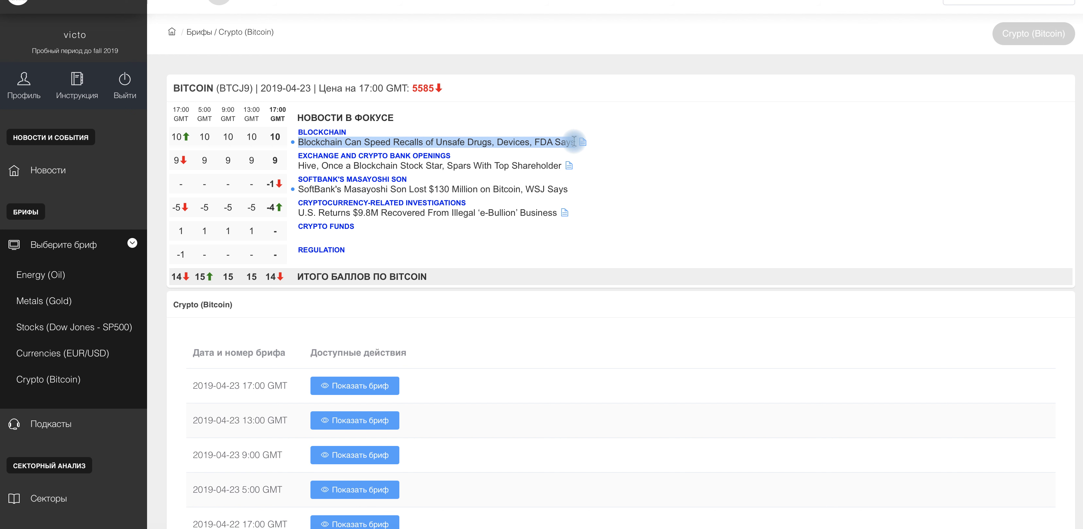
{"action": "left_click_drag", "start_coordinate": [574, 139], "coordinate": [584, 146]}
{"action": "left_click", "coordinate": [583, 143]}
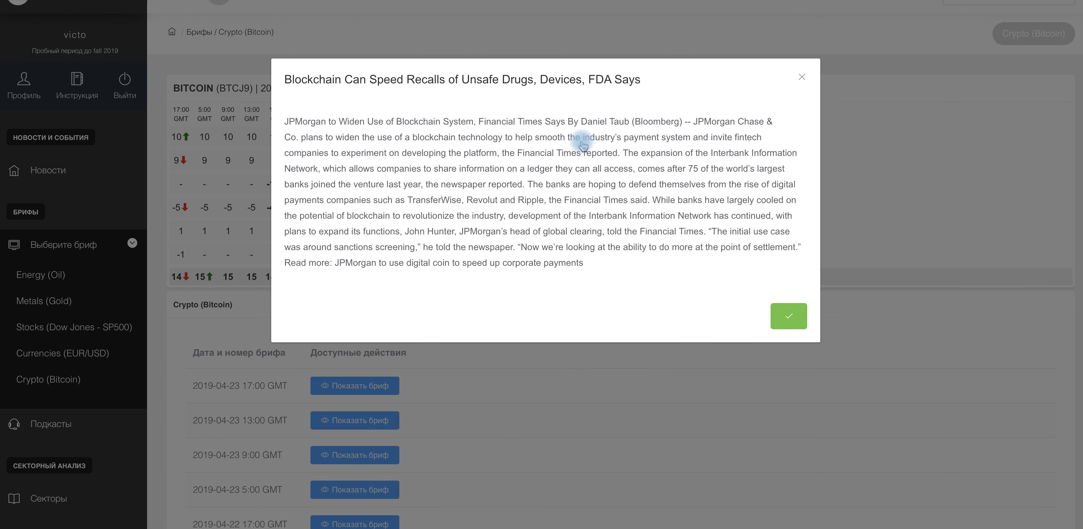
{"action": "left_click", "coordinate": [802, 77]}
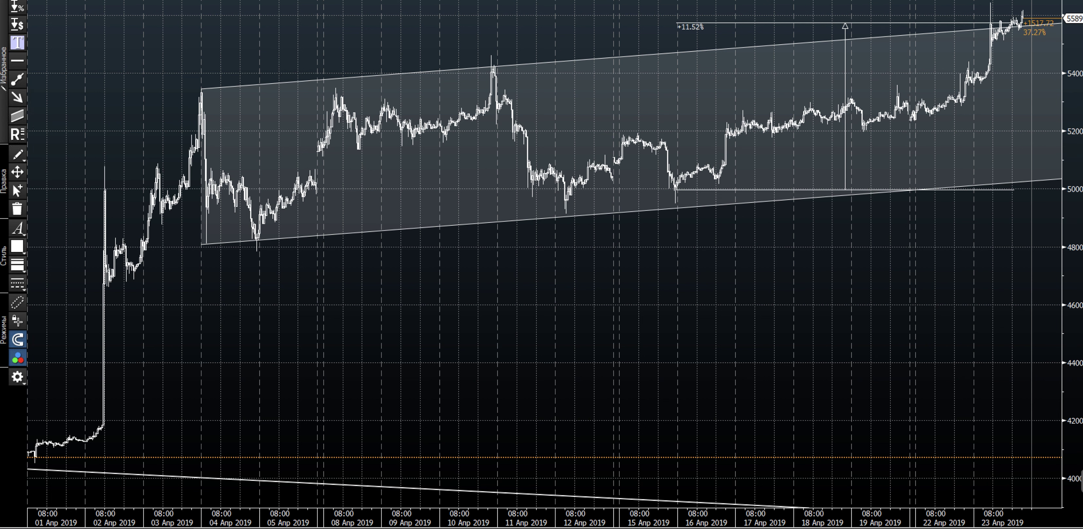
On the enlarged daily XBTUSD chart, raise the upper end of the longer percent measurement to the latest candle at about 5,590.
{"action": "left_click", "coordinate": [427, 1]}
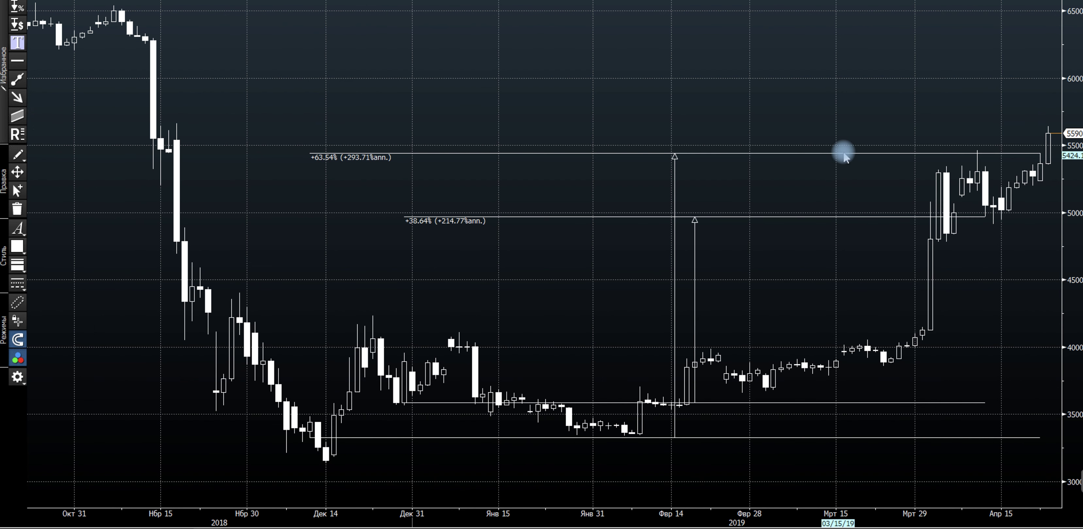
{"action": "mouse_move", "coordinate": [1043, 142]}
{"action": "left_click_drag", "start_coordinate": [1044, 141], "coordinate": [989, 133]}
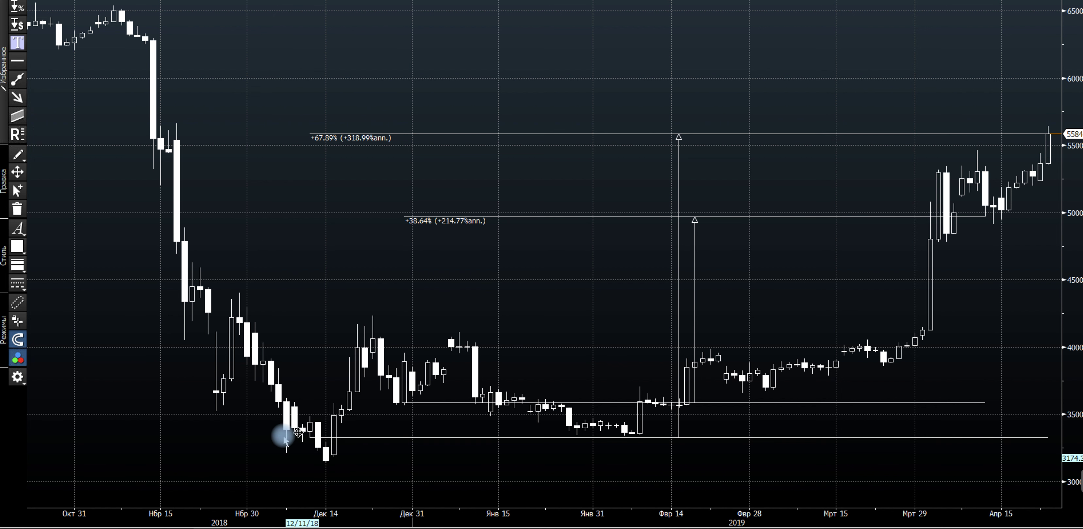
{"action": "mouse_move", "coordinate": [285, 439]}
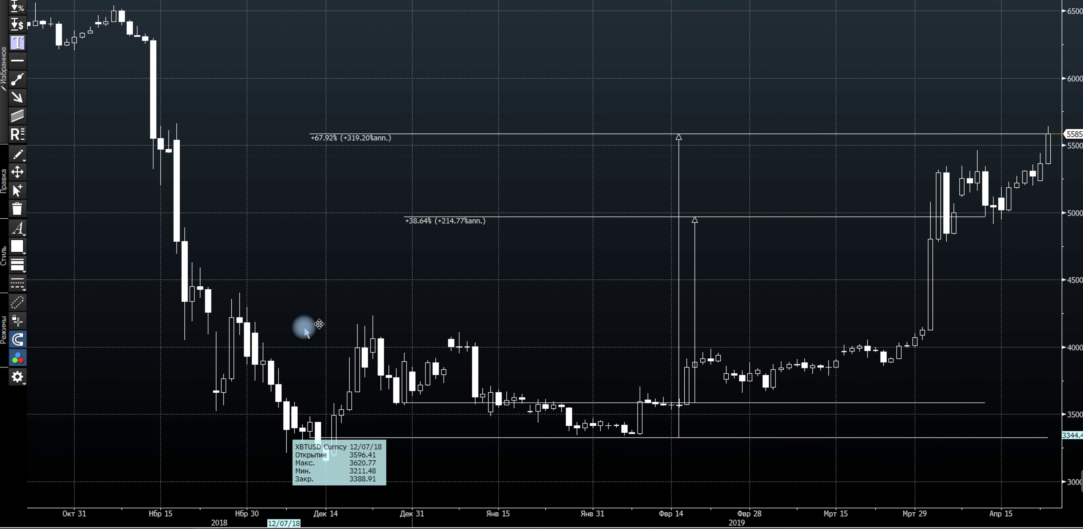
{"action": "left_click", "coordinate": [335, 144]}
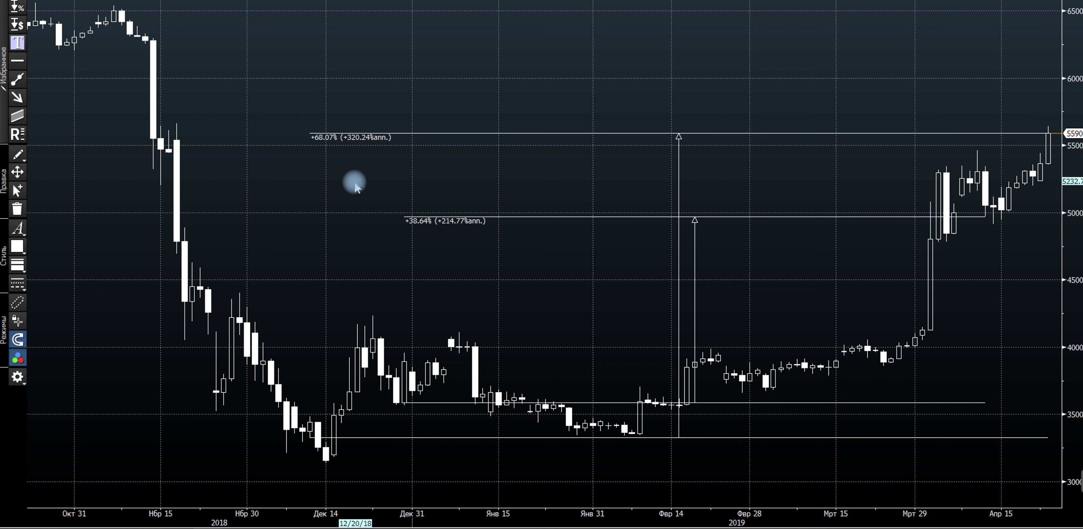
Revisit the headlines in the Bitcoin brief and show the daily XBTUSD chart back to April 2018 with its Fibonacci levels.
{"action": "key", "text": "ctrl+Left"}
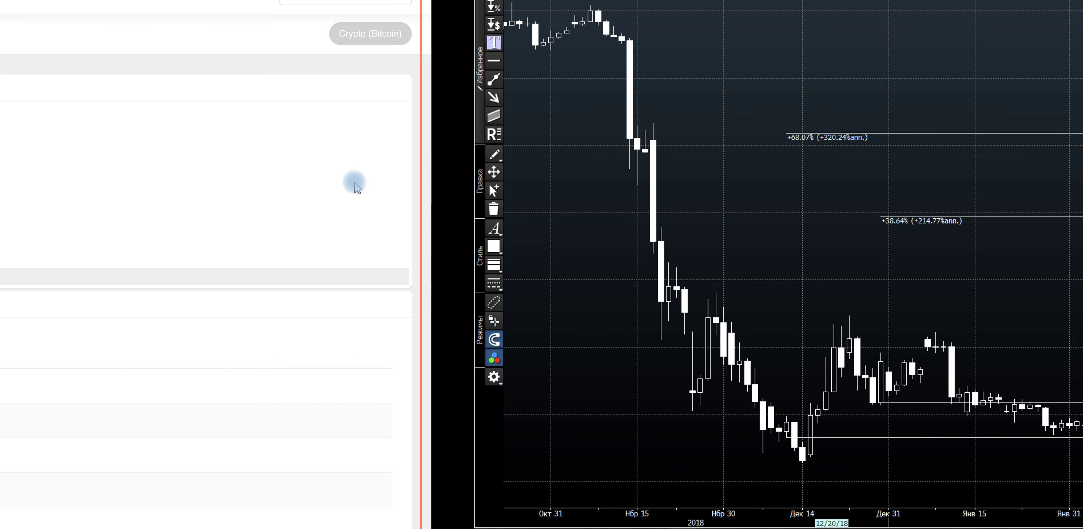
{"action": "left_click", "coordinate": [343, 168]}
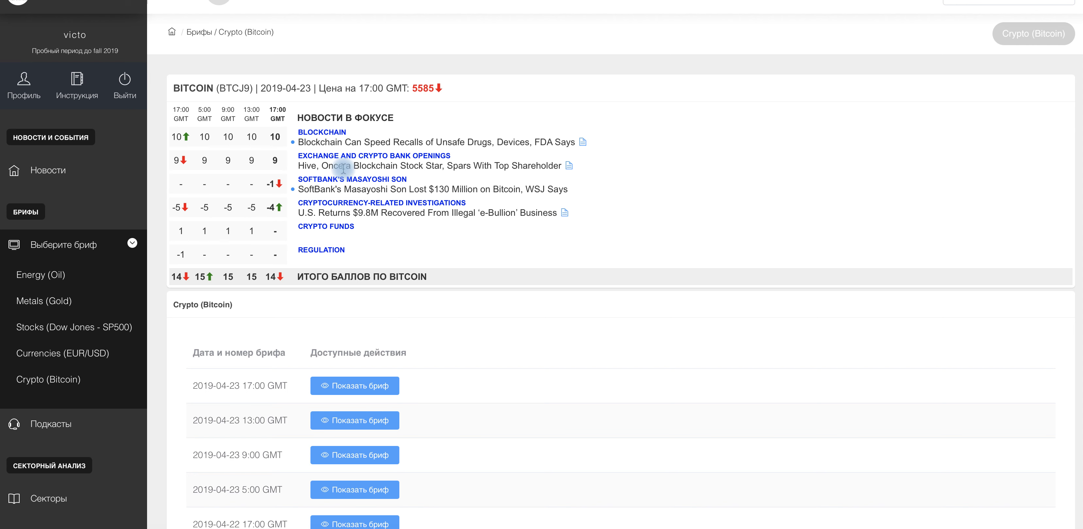
{"action": "key", "text": "ctrl+Right"}
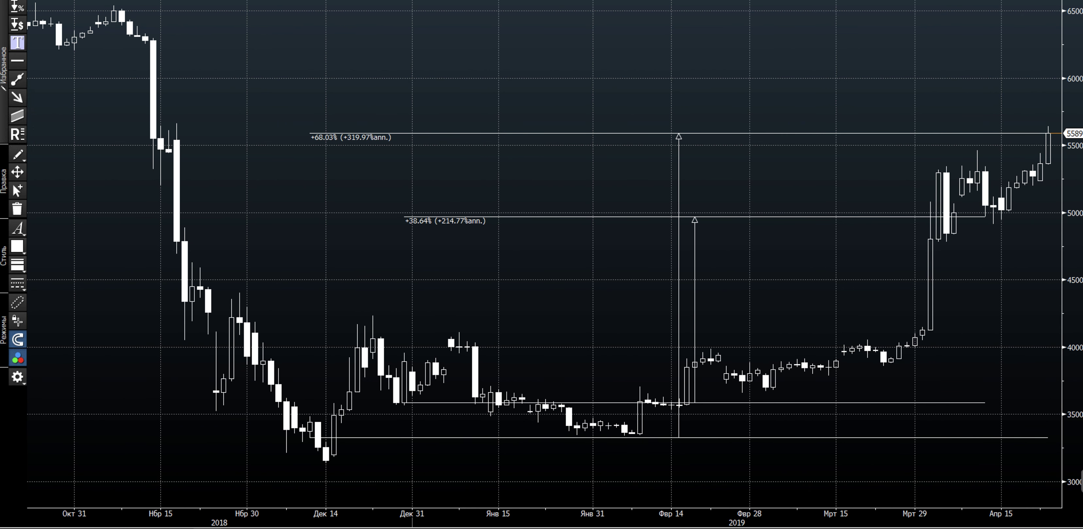
{"action": "key", "text": "minus"}
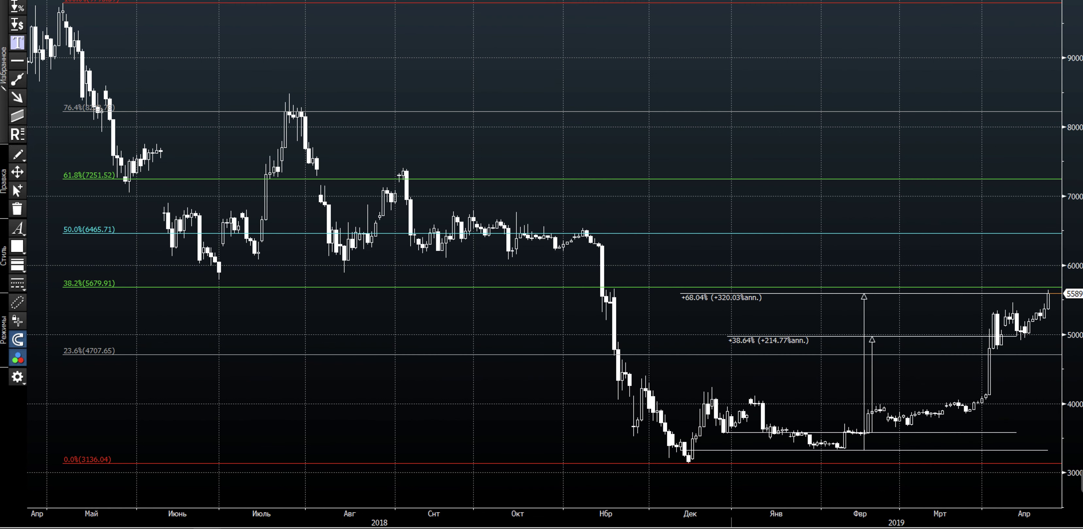
On the daily XBTUSD chart, compare the 38.2% Fibonacci retracement level with the latest candle.
{"action": "left_click", "coordinate": [96, 288]}
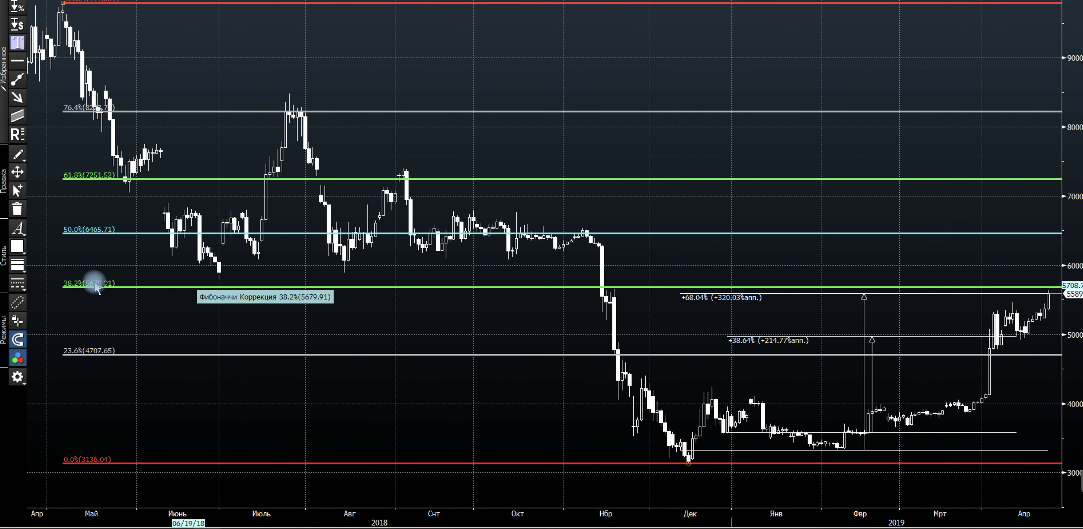
{"action": "left_click", "coordinate": [982, 298]}
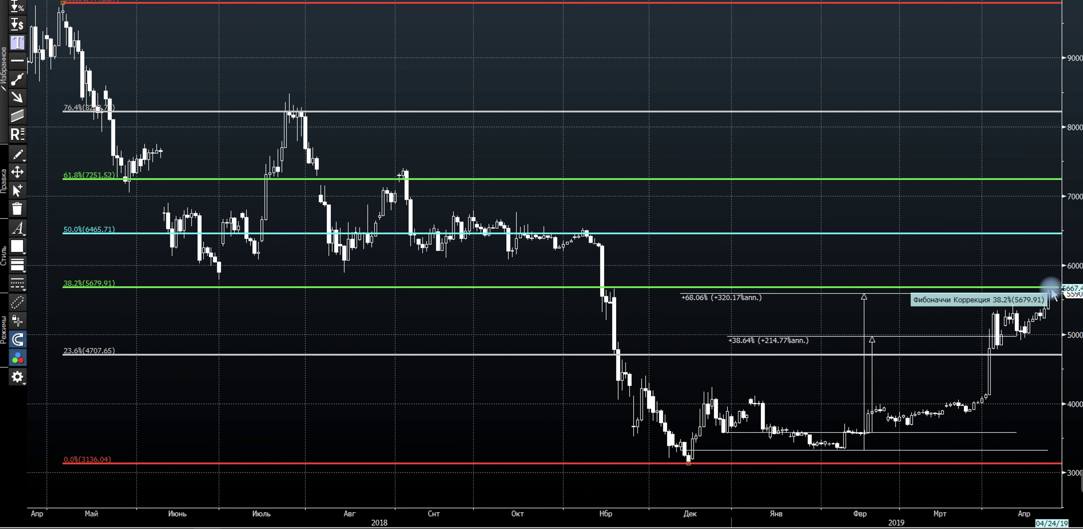
Highlight the Cryptocurrency-Related Investigations topic in the Bitcoin brief and trace its scores in the spreadsheet back to mid-April.
{"action": "key", "text": "ctrl+Left"}
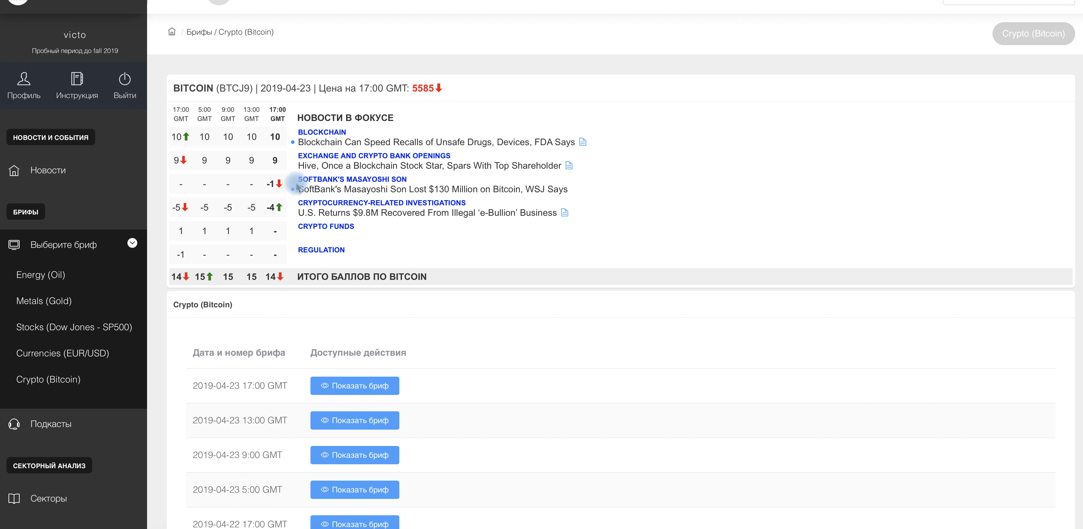
{"action": "left_click_drag", "start_coordinate": [296, 203], "coordinate": [473, 201]}
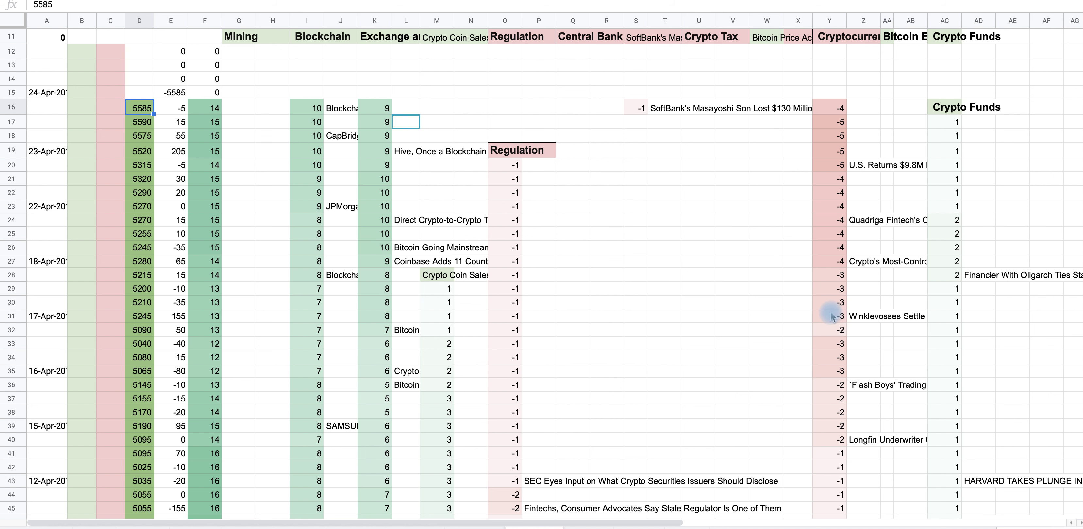
{"action": "left_click", "coordinate": [840, 455]}
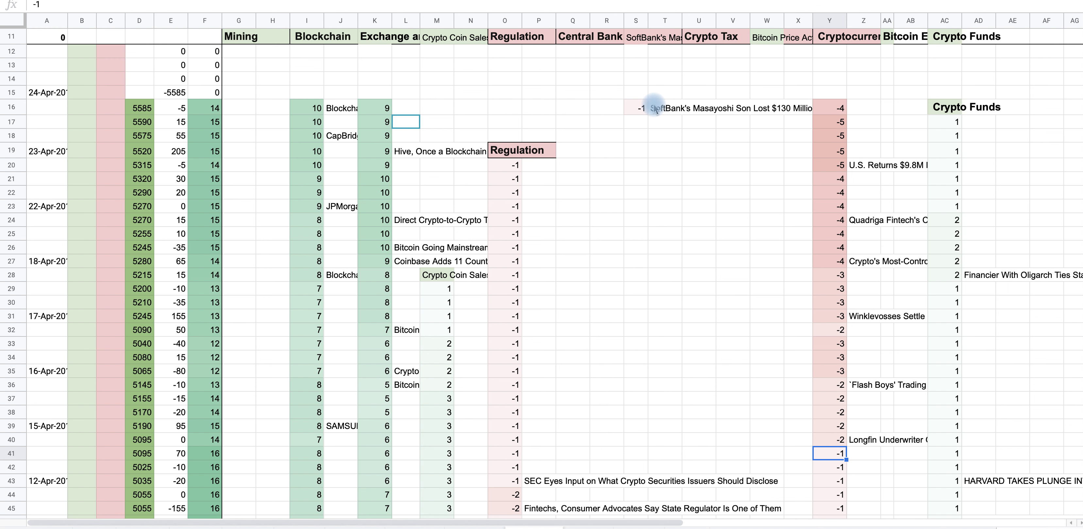
Return to the Bitcoin brief and highlight the SoftBank's Masayoshi Son topic to review its headline, then clear the highlight.
{"action": "left_click", "coordinate": [256, 0]}
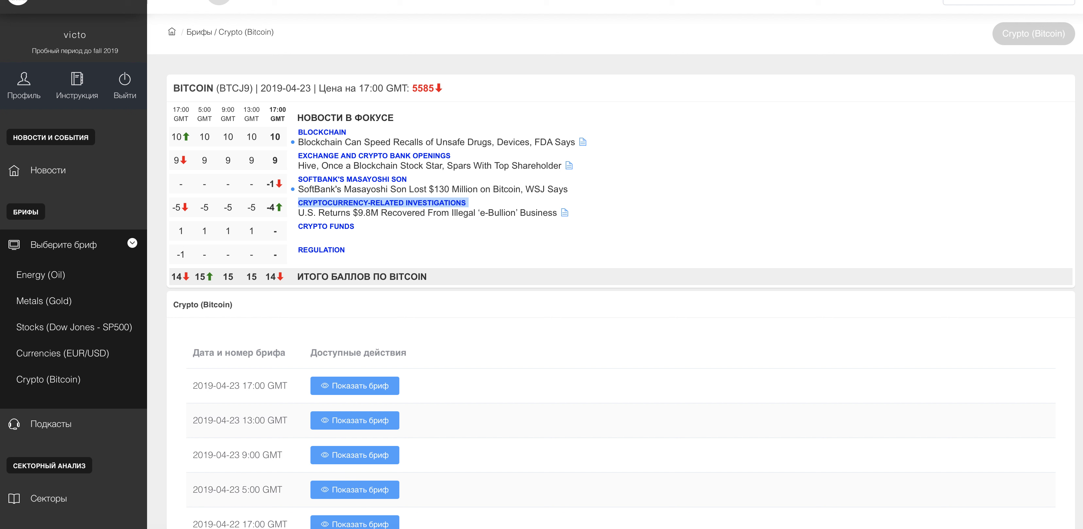
{"action": "left_click_drag", "start_coordinate": [296, 181], "coordinate": [426, 183]}
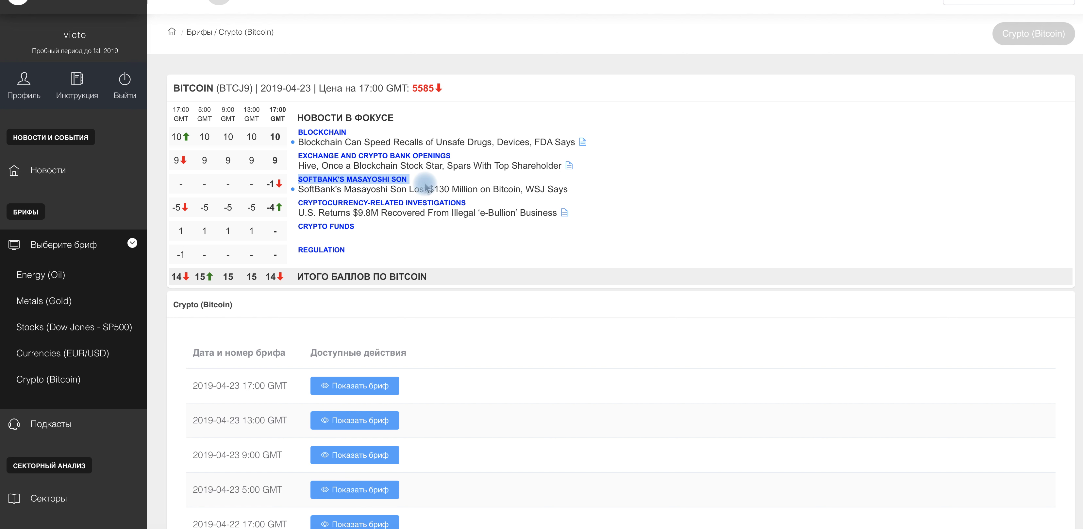
{"action": "left_click", "coordinate": [432, 183]}
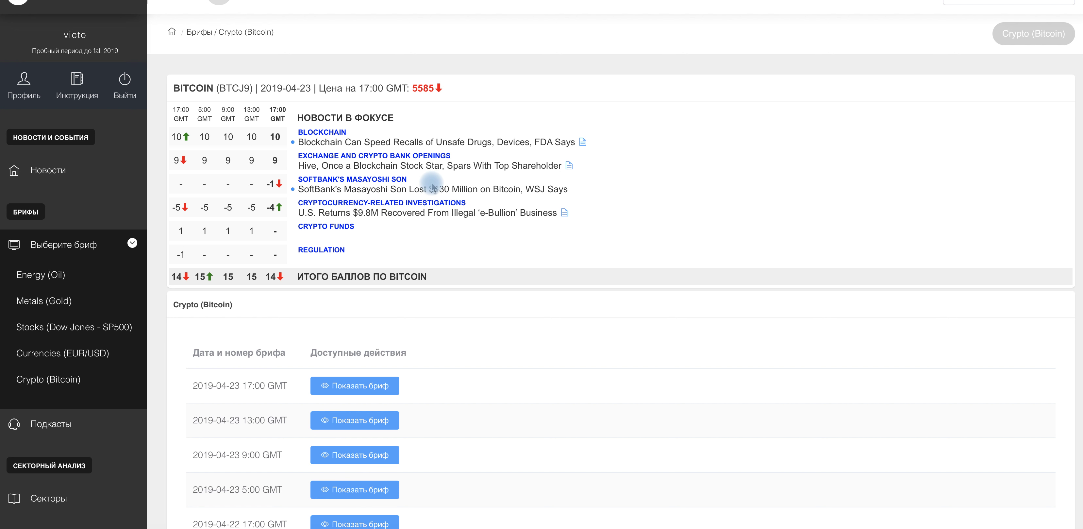